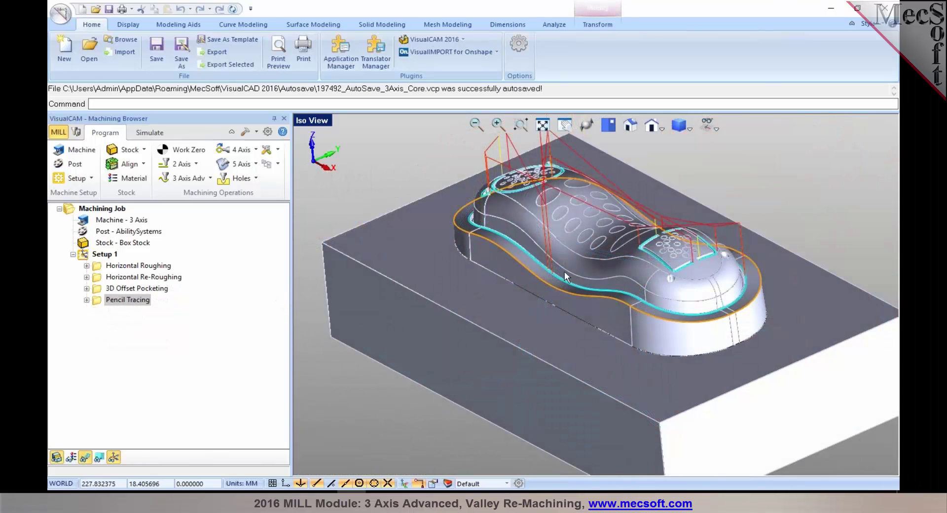
- Open the knob.vcp part file
{"action": "middle_click_drag", "start_coordinate": [564, 272], "coordinate": [573, 275]}
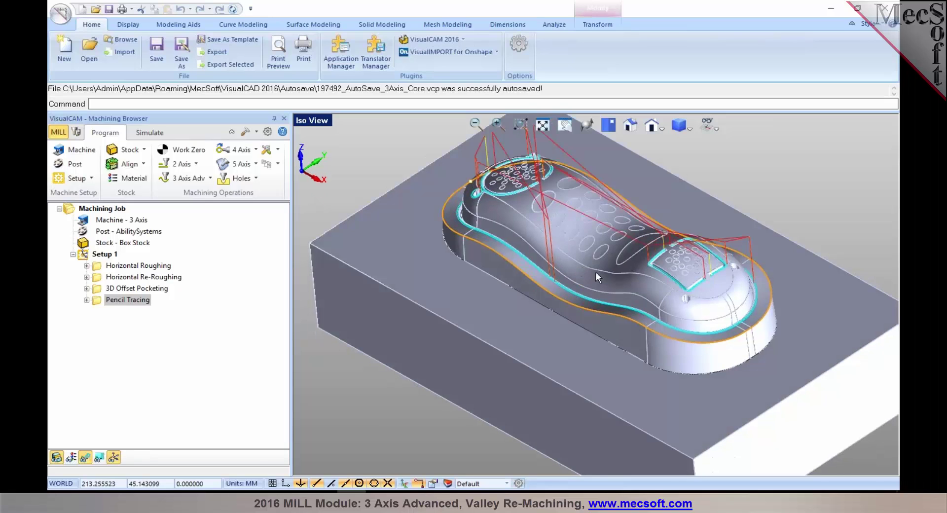
{"action": "mouse_move", "coordinate": [585, 284]}
{"action": "middle_mouse_down"}
{"action": "mouse_move", "coordinate": [599, 275]}
{"action": "mouse_move", "coordinate": [587, 282]}
{"action": "middle_mouse_up"}
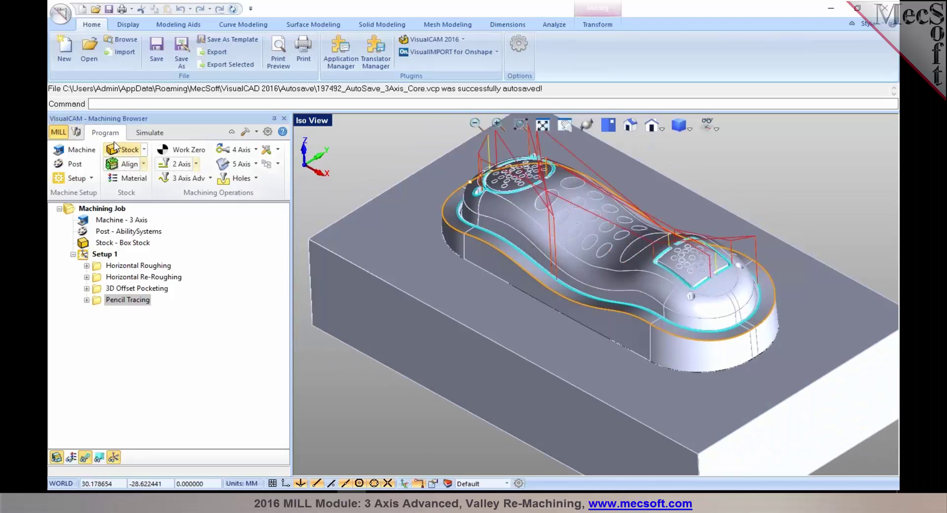
{"action": "left_click", "coordinate": [89, 50]}
{"action": "left_click", "coordinate": [419, 239]}
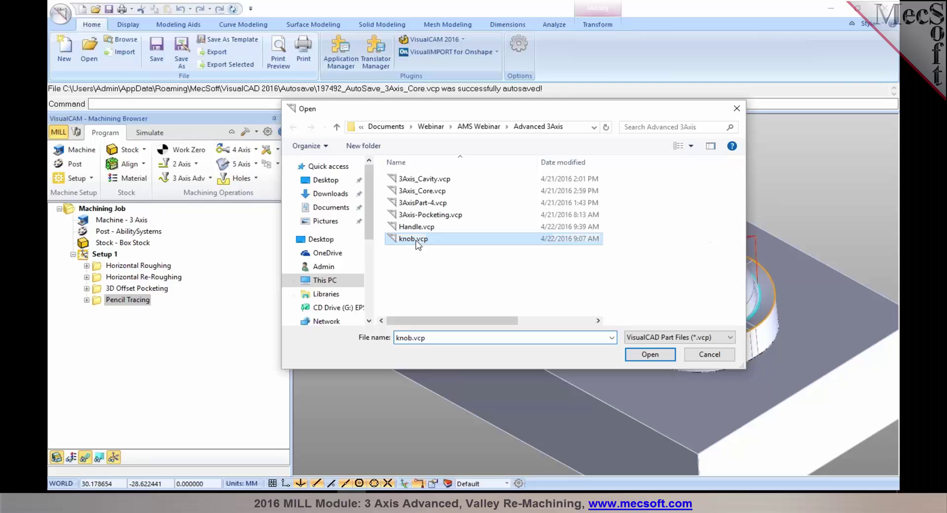
{"action": "left_click", "coordinate": [662, 355]}
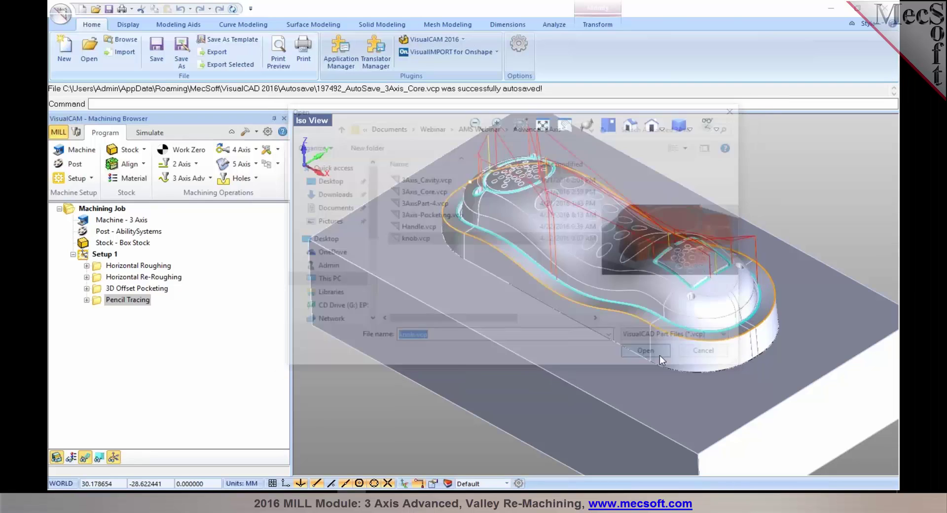
- Make the stock opaque grey and display the first Pencil Tracing toolpath around the gear knob
{"action": "scroll", "coordinate": [565, 304], "scroll_direction": "up", "scroll_amount": 2}
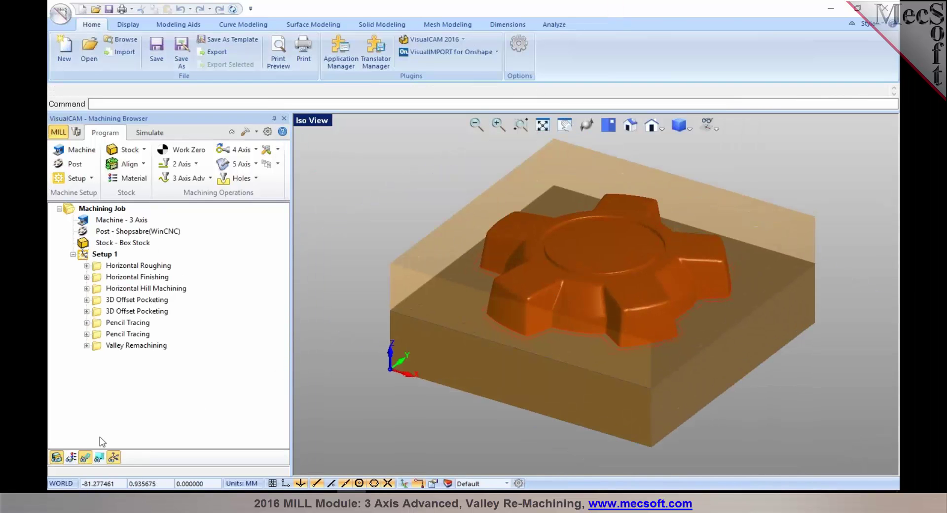
{"action": "left_click", "coordinate": [60, 456]}
{"action": "scroll", "coordinate": [581, 318], "scroll_direction": "up", "scroll_amount": 4}
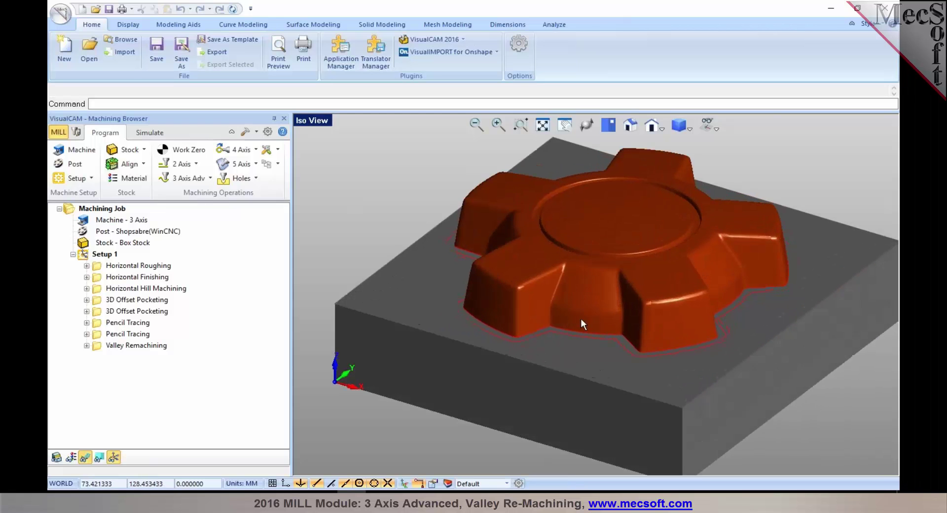
{"action": "right_click_drag", "start_coordinate": [608, 319], "coordinate": [586, 311]}
{"action": "right_click_drag", "start_coordinate": [579, 211], "coordinate": [571, 280]}
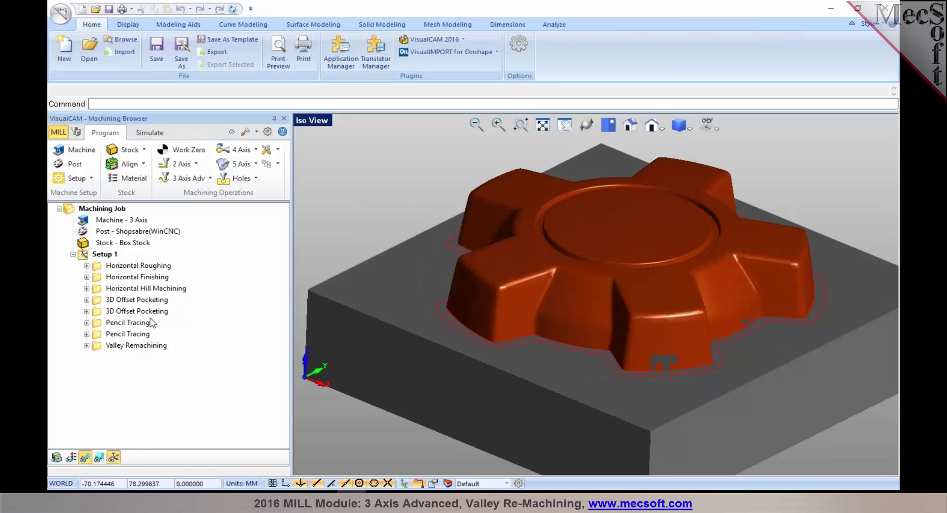
{"action": "left_click", "coordinate": [130, 323]}
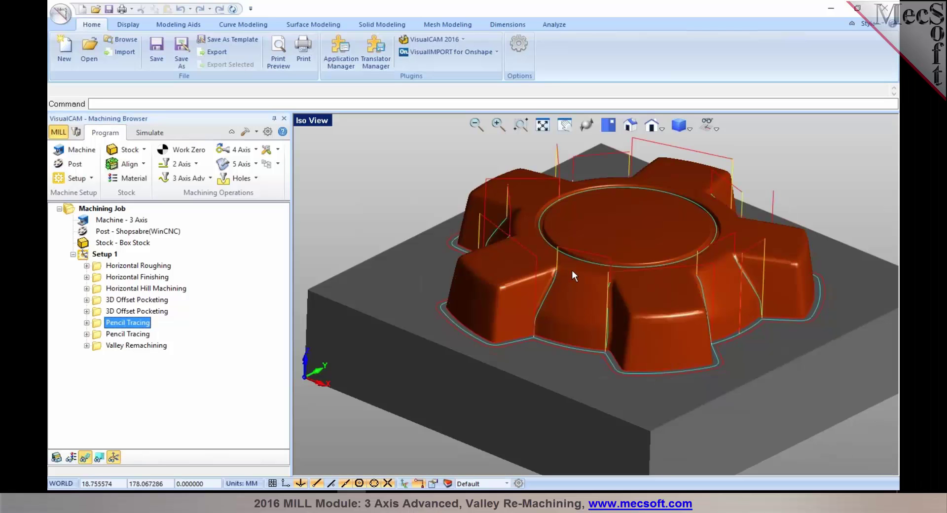
{"action": "scroll", "coordinate": [572, 269], "scroll_direction": "up", "scroll_amount": 2}
{"action": "mouse_move", "coordinate": [572, 269]}
{"action": "right_mouse_down"}
{"action": "mouse_move", "coordinate": [613, 279]}
{"action": "mouse_move", "coordinate": [558, 273]}
{"action": "right_mouse_up"}
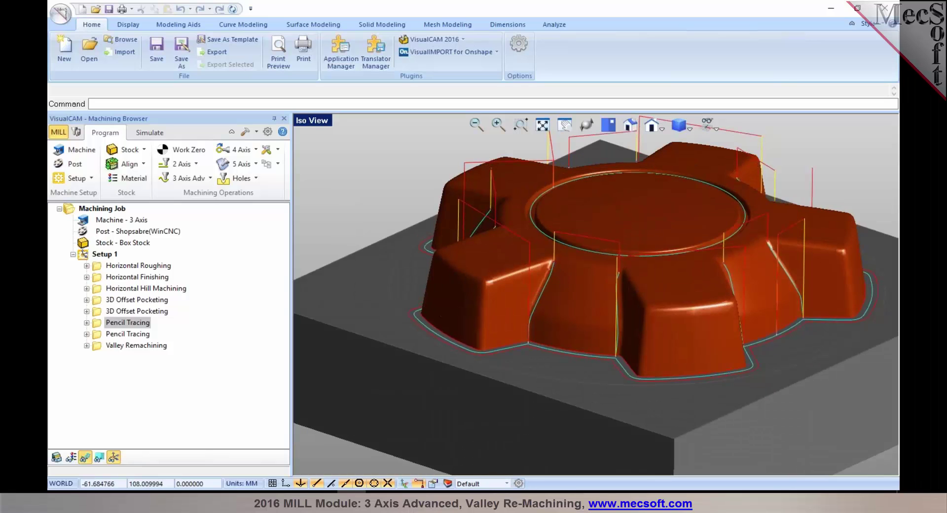
- Open Valley Remachining's Cut Control settings and check the reference tool diameter of 12
{"action": "double_click", "coordinate": [108, 347]}
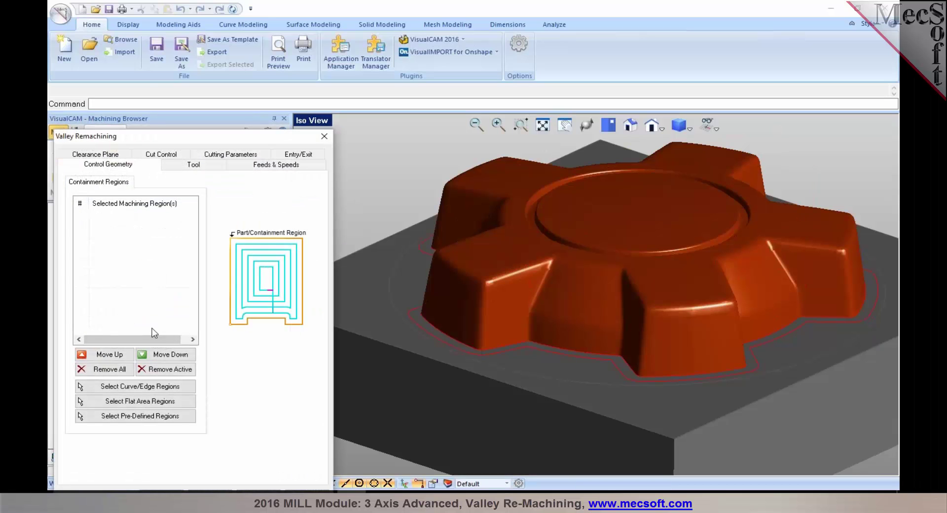
{"action": "left_click_drag", "start_coordinate": [178, 136], "coordinate": [185, 82]}
{"action": "left_click", "coordinate": [182, 103]}
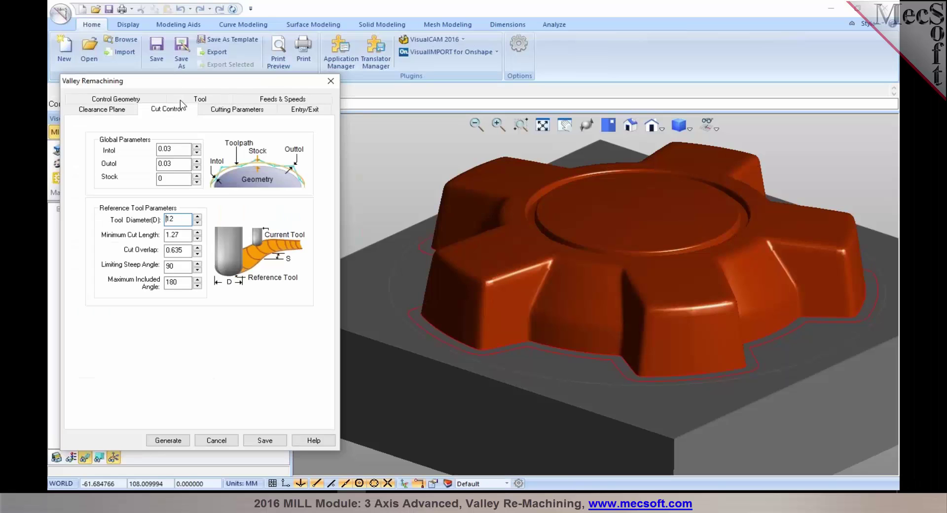
{"action": "left_click", "coordinate": [181, 220]}
{"action": "left_click_drag", "start_coordinate": [180, 220], "coordinate": [158, 220]}
{"action": "left_click", "coordinate": [176, 217]}
- Review the operation's ball mill tool, then move on to the cutting parameters
{"action": "left_click", "coordinate": [182, 99]}
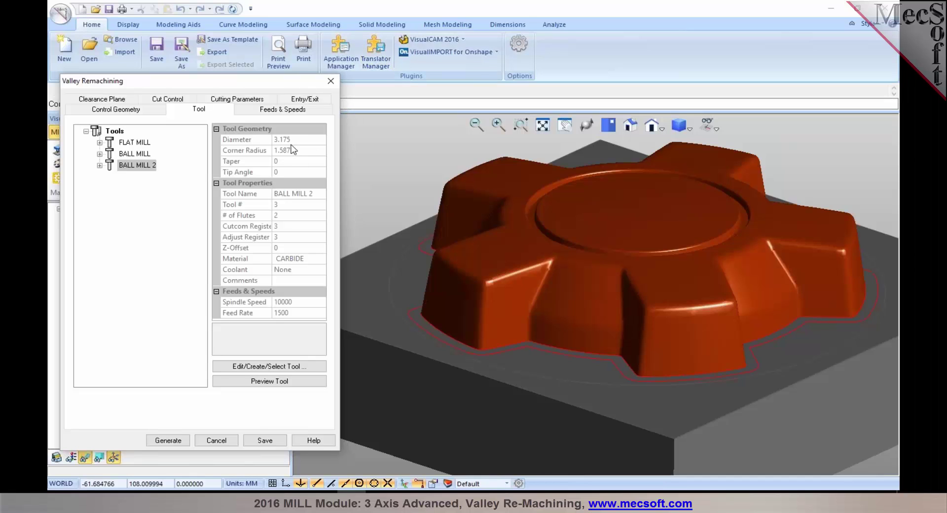
{"action": "left_click", "coordinate": [184, 102]}
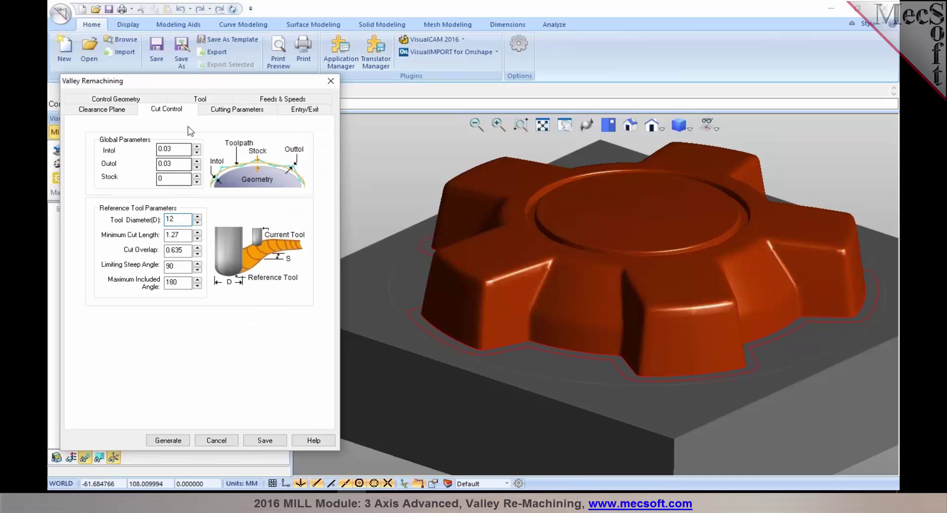
{"action": "left_click", "coordinate": [220, 112]}
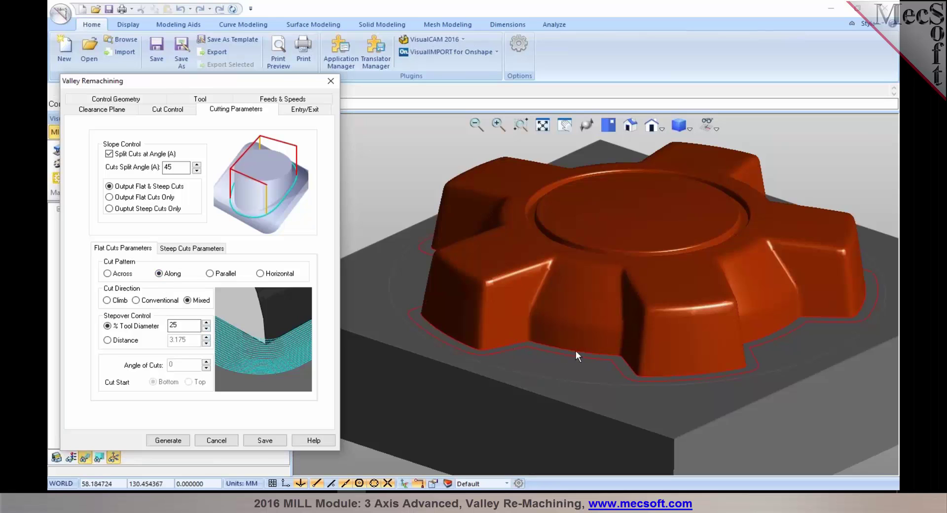
- Show the steep-cut settings: horizontal pattern, mixed direction, 10% stepover
{"action": "left_click", "coordinate": [215, 250]}
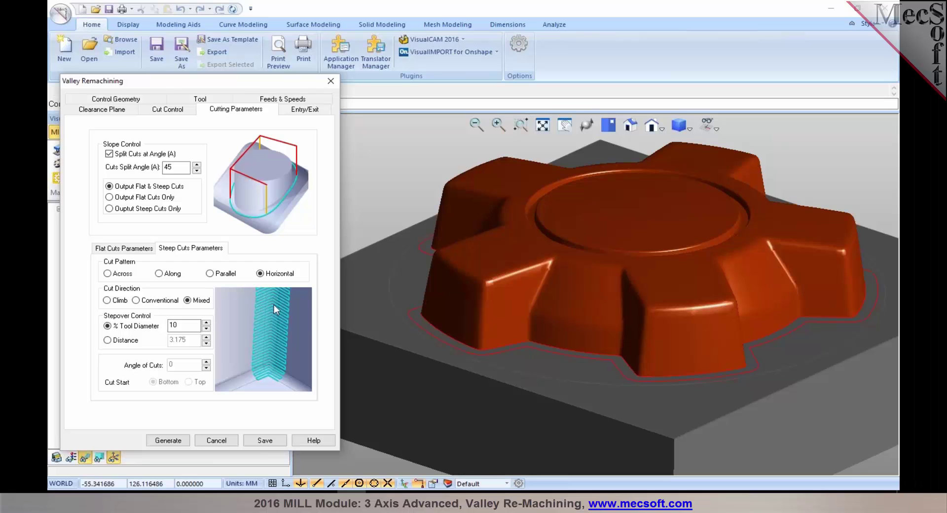
- Cancel the Valley Remachining dialog and zoom in on the toolpath along the knob's valleys
{"action": "left_click", "coordinate": [215, 440]}
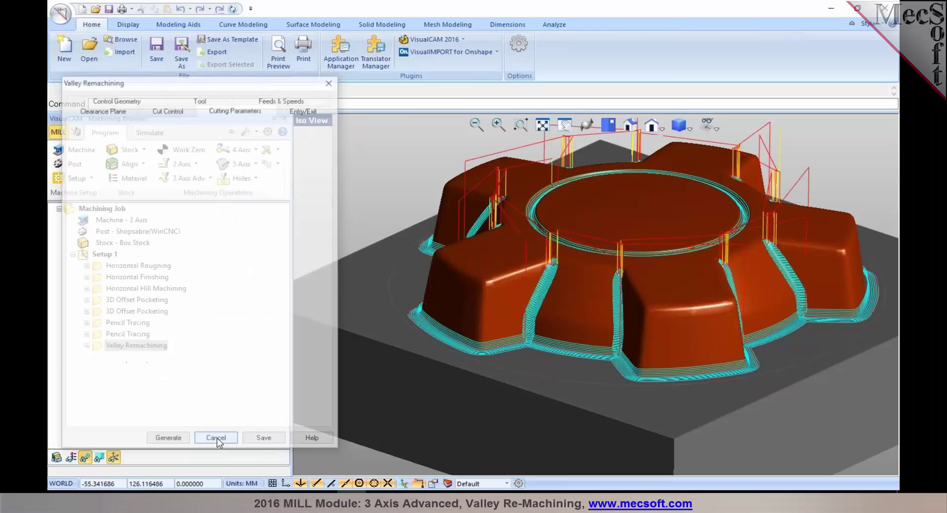
{"action": "scroll", "coordinate": [543, 279], "scroll_direction": "up", "scroll_amount": 6}
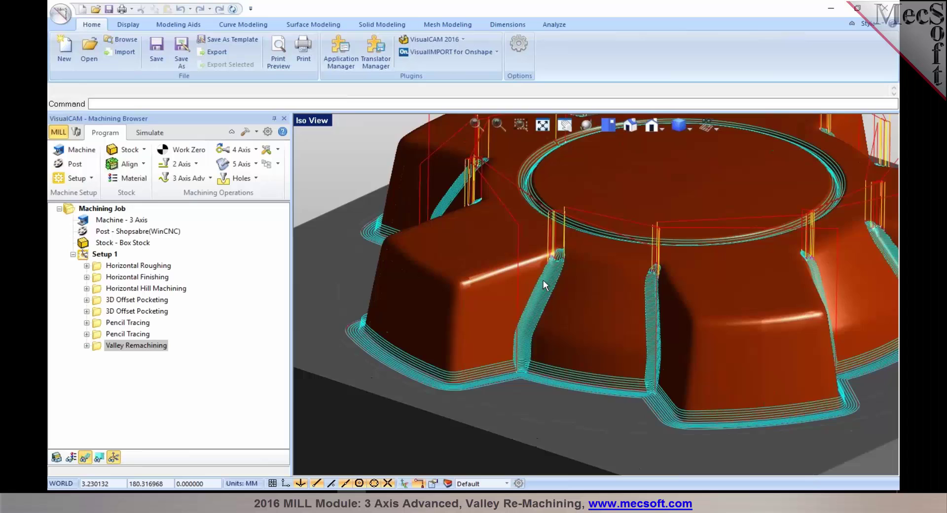
{"action": "scroll", "coordinate": [550, 262], "scroll_direction": "up", "scroll_amount": 1}
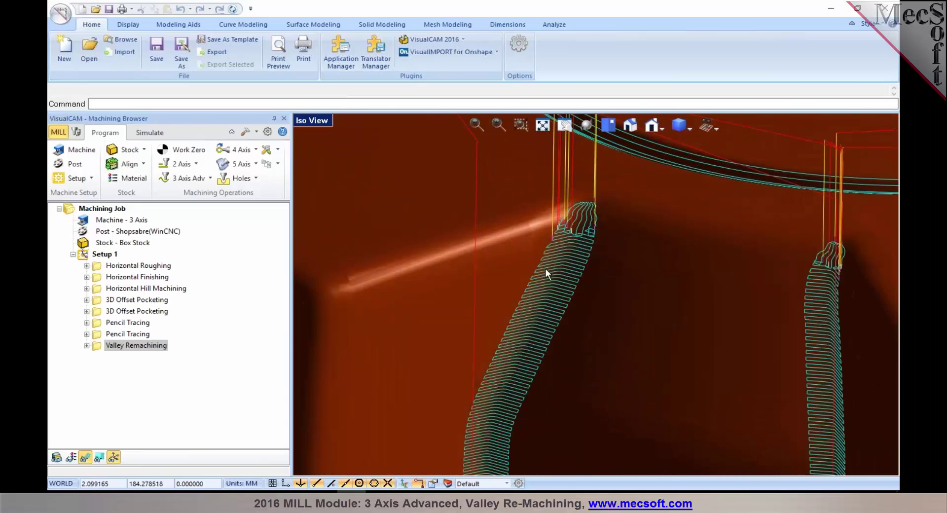
{"action": "scroll", "coordinate": [552, 244], "scroll_direction": "down", "scroll_amount": 1}
{"action": "scroll", "coordinate": [552, 244], "scroll_direction": "down", "scroll_amount": 3}
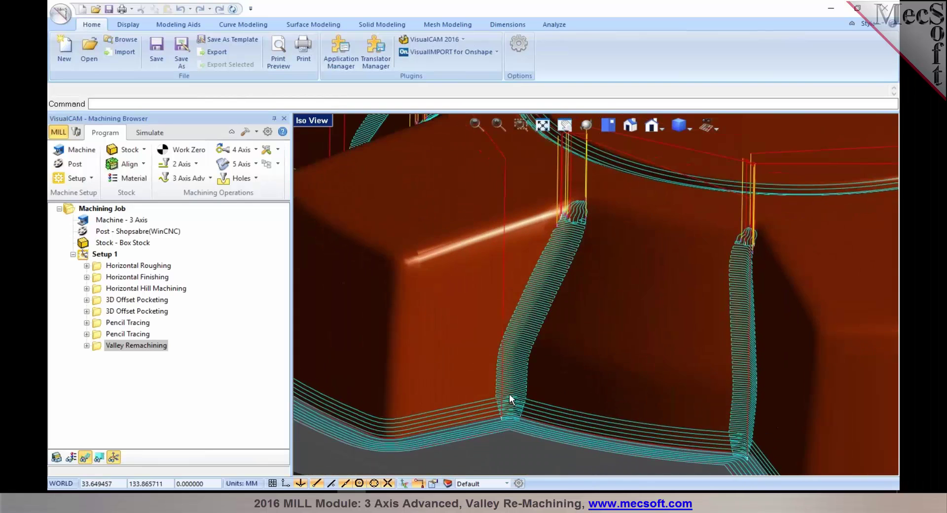
{"action": "scroll", "coordinate": [509, 394], "scroll_direction": "up", "scroll_amount": 1}
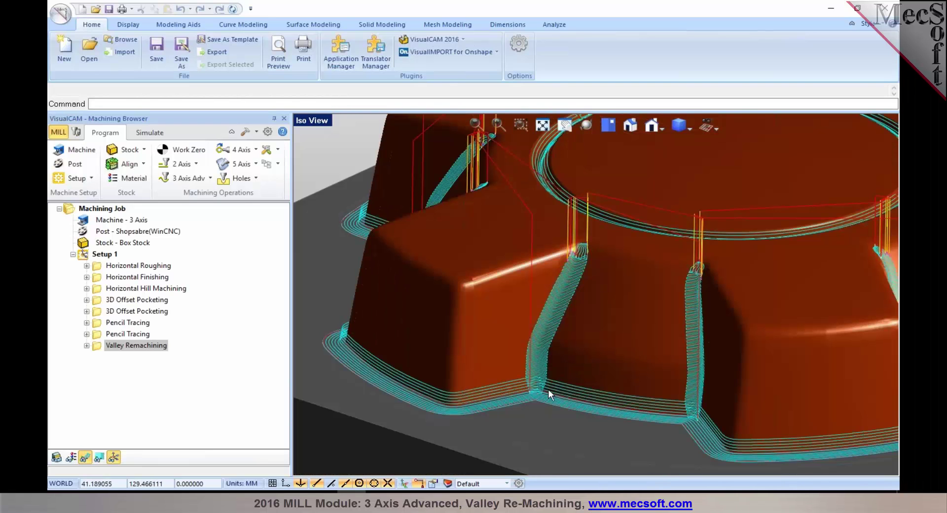
{"action": "scroll", "coordinate": [525, 344], "scroll_direction": "down", "scroll_amount": 1}
{"action": "scroll", "coordinate": [523, 344], "scroll_direction": "down", "scroll_amount": 2}
{"action": "scroll", "coordinate": [522, 344], "scroll_direction": "up", "scroll_amount": 1}
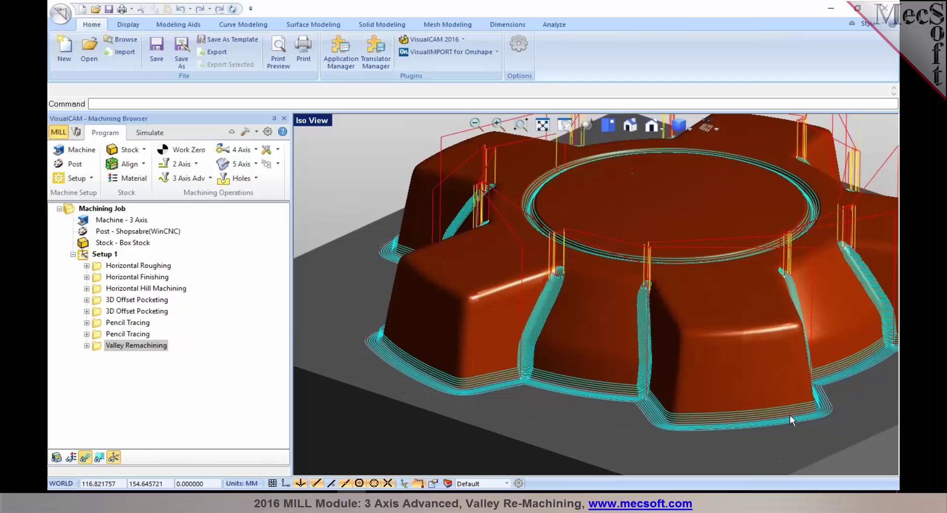
- Compare flat and steep cut settings, then uncheck Split Cuts at Angle in Valley Remachining
{"action": "double_click", "coordinate": [95, 347]}
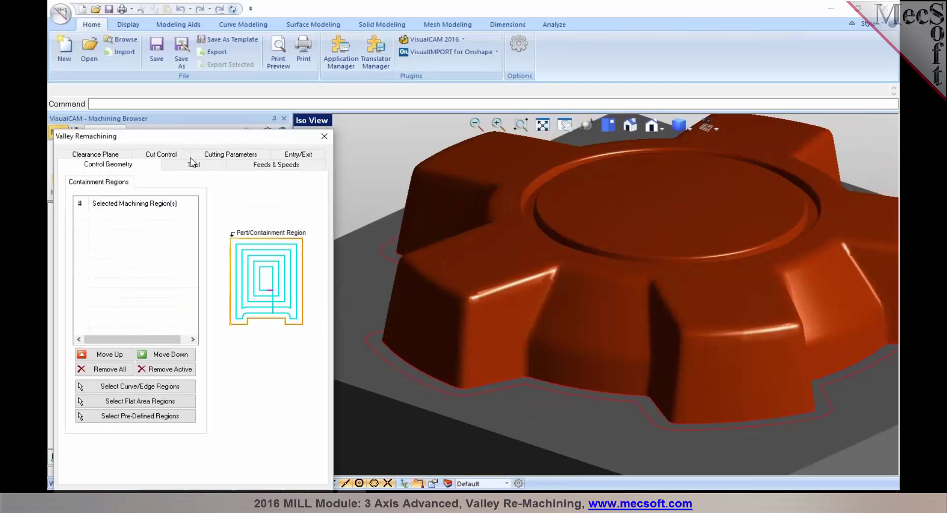
{"action": "left_click", "coordinate": [214, 156]}
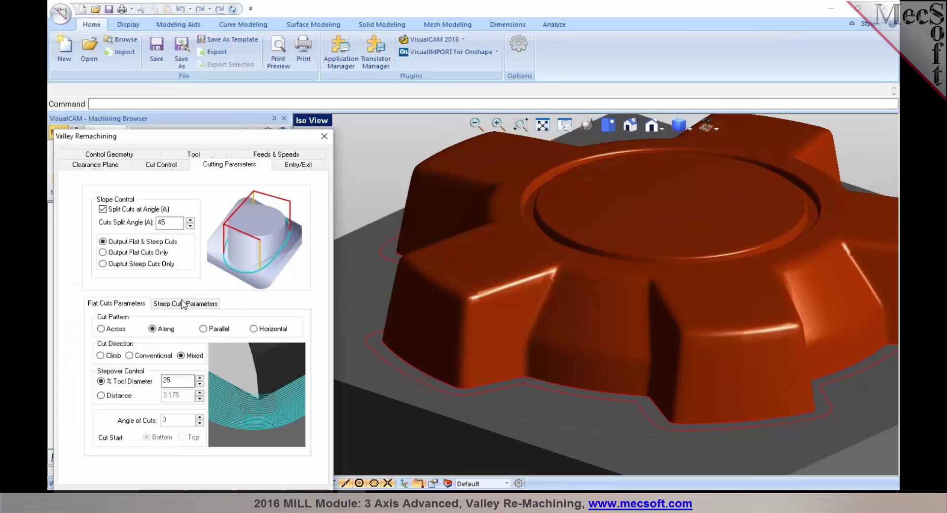
{"action": "left_click", "coordinate": [209, 310]}
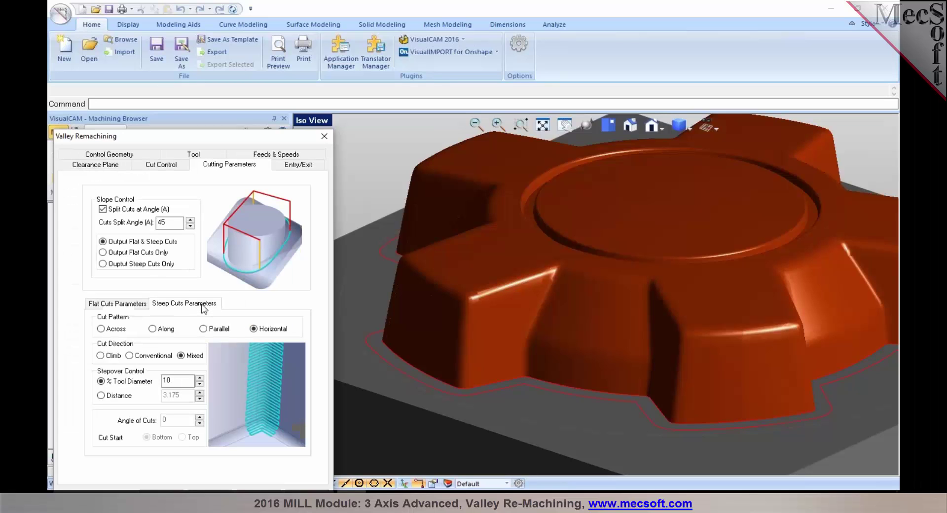
{"action": "left_click", "coordinate": [125, 307]}
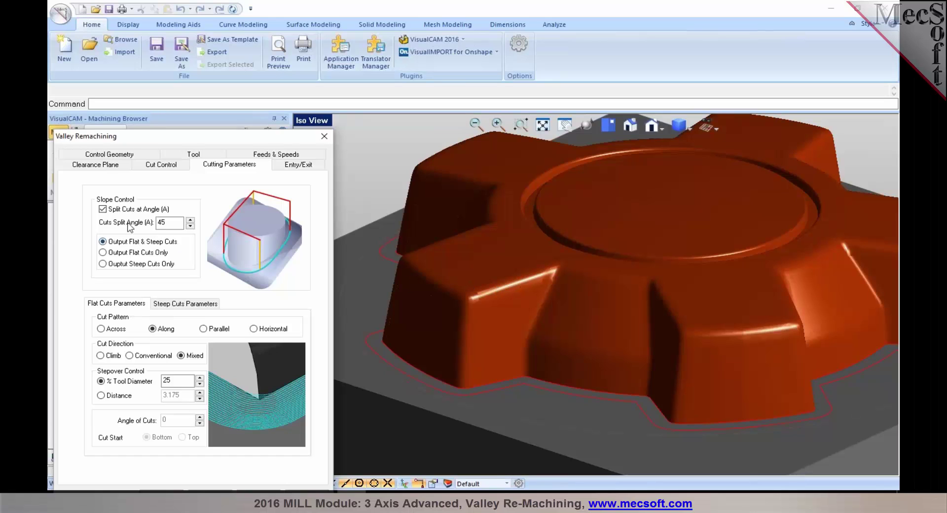
{"action": "left_click", "coordinate": [165, 306]}
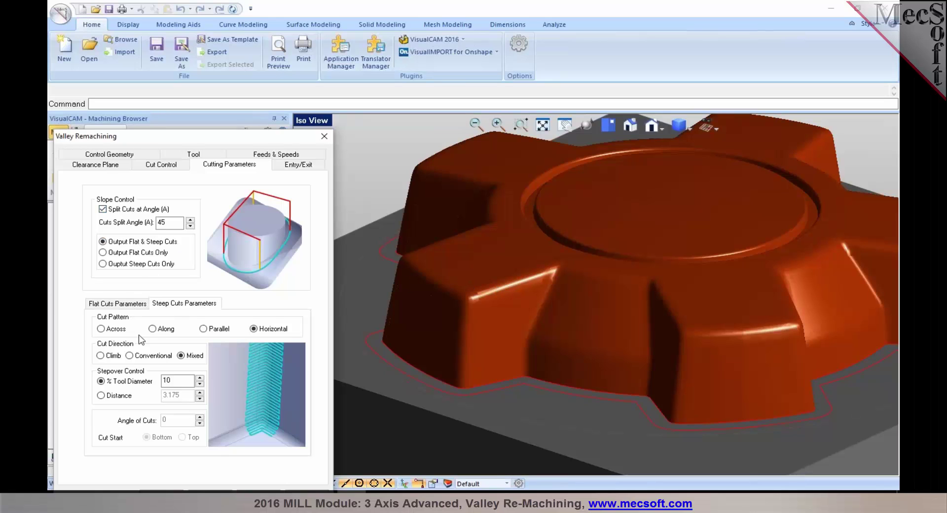
{"action": "left_click", "coordinate": [129, 303]}
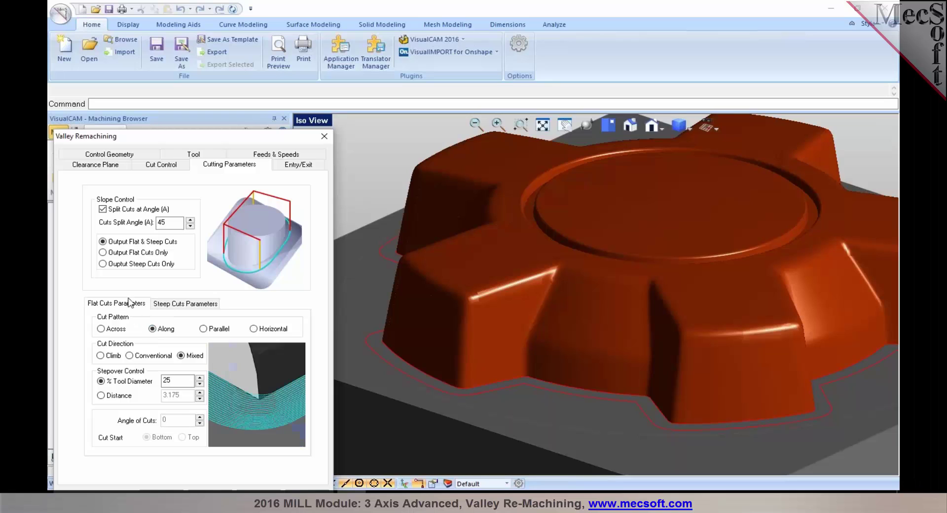
{"action": "left_click", "coordinate": [103, 209]}
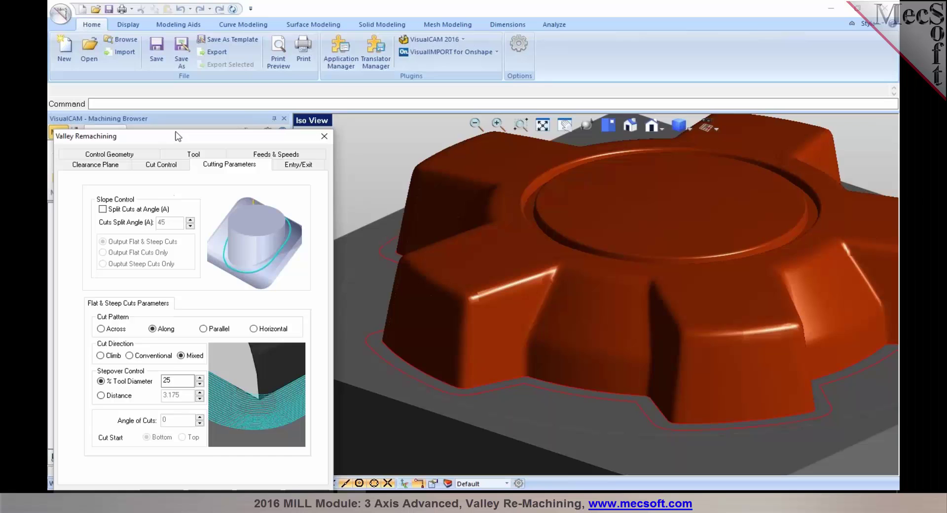
{"action": "left_click_drag", "start_coordinate": [178, 137], "coordinate": [194, 73]}
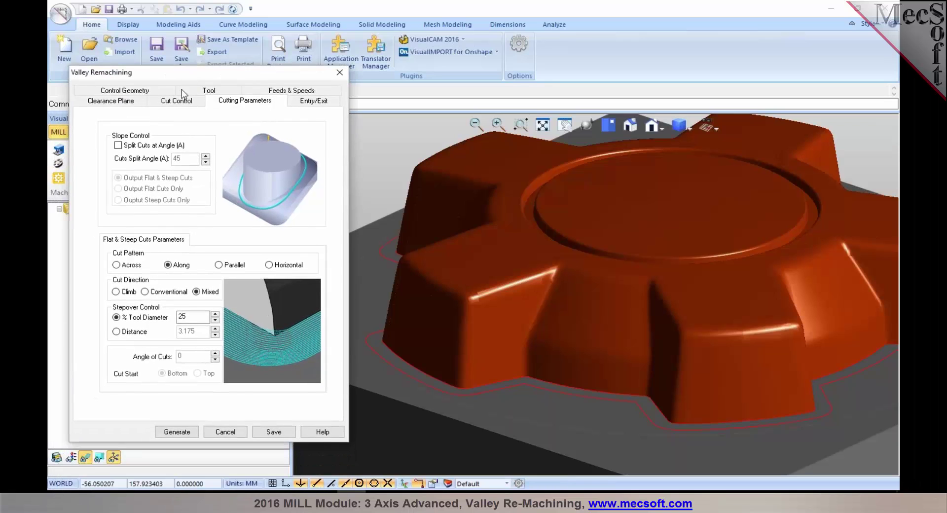
- Regenerate the Valley Remachining toolpath and inspect its along-pattern passes in the valleys
{"action": "left_click", "coordinate": [177, 430]}
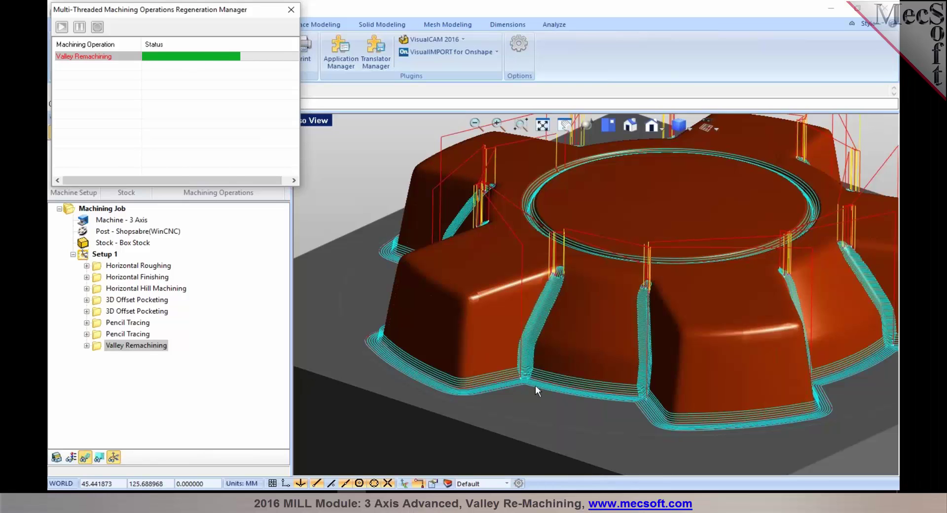
{"action": "scroll", "coordinate": [547, 281], "scroll_direction": "up", "scroll_amount": 5}
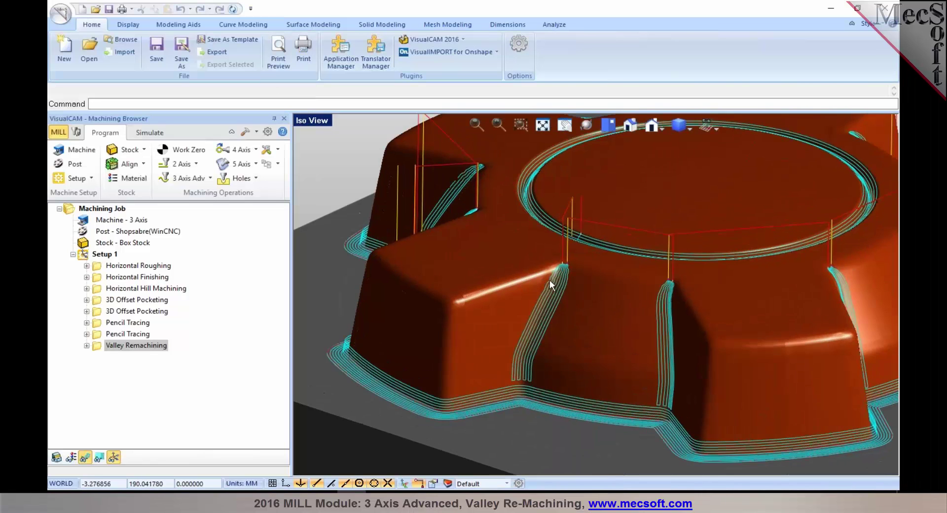
{"action": "scroll", "coordinate": [563, 288], "scroll_direction": "down", "scroll_amount": 8}
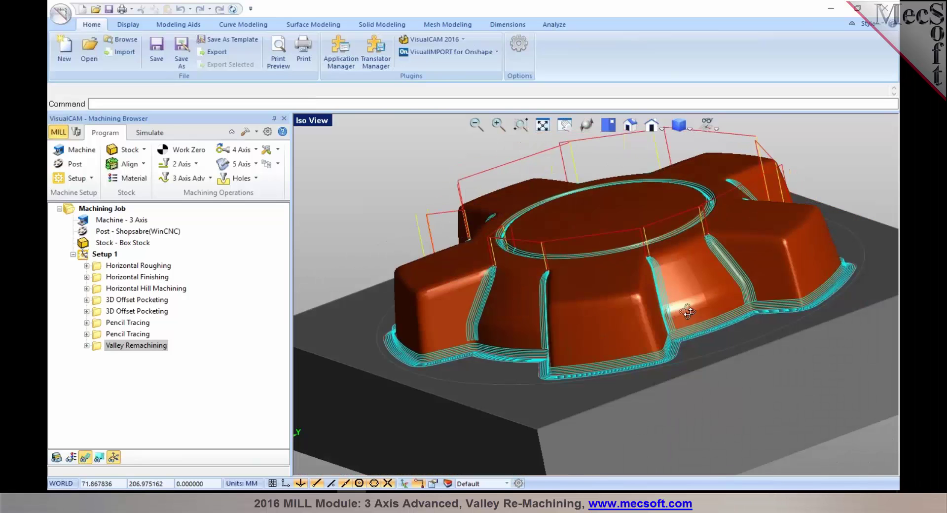
{"action": "middle_click_drag", "start_coordinate": [688, 311], "coordinate": [666, 326]}
{"action": "scroll", "coordinate": [784, 315], "scroll_direction": "up", "scroll_amount": 4}
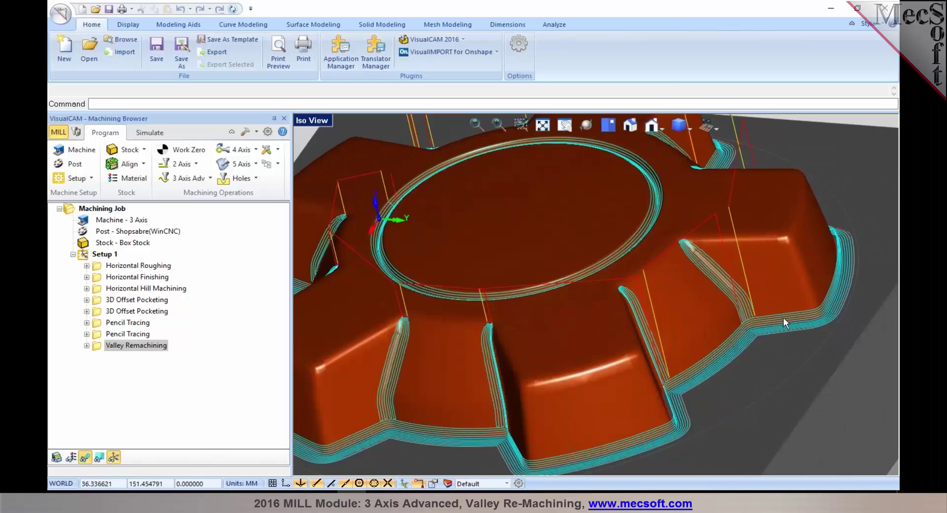
{"action": "mouse_move", "coordinate": [783, 317]}
{"action": "middle_mouse_down"}
{"action": "mouse_move", "coordinate": [746, 328]}
{"action": "mouse_move", "coordinate": [783, 319]}
{"action": "middle_mouse_up"}
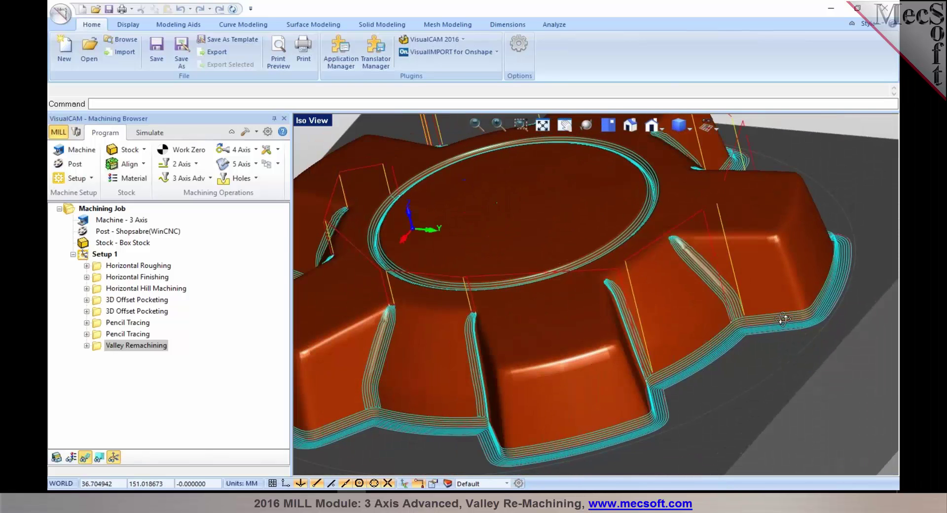
{"action": "scroll", "coordinate": [783, 320], "scroll_direction": "down", "scroll_amount": 5}
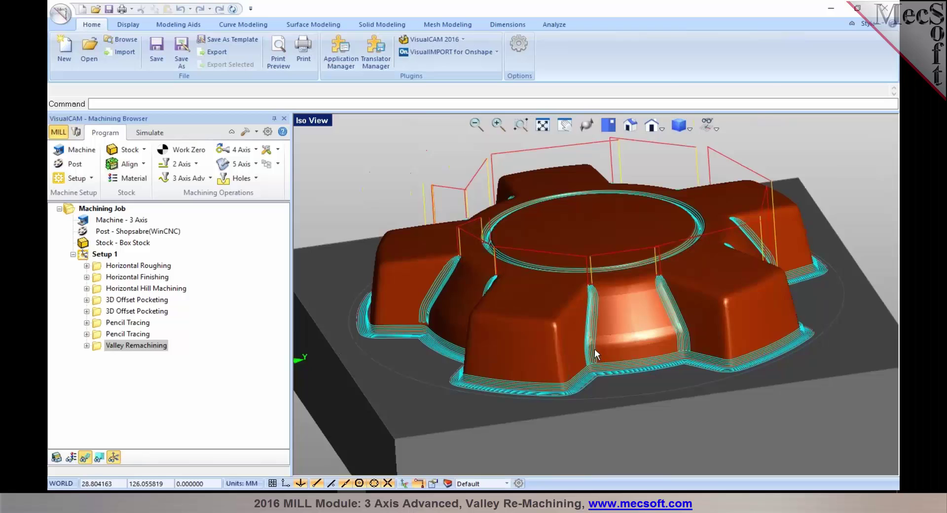
{"action": "scroll", "coordinate": [595, 351], "scroll_direction": "up", "scroll_amount": 2}
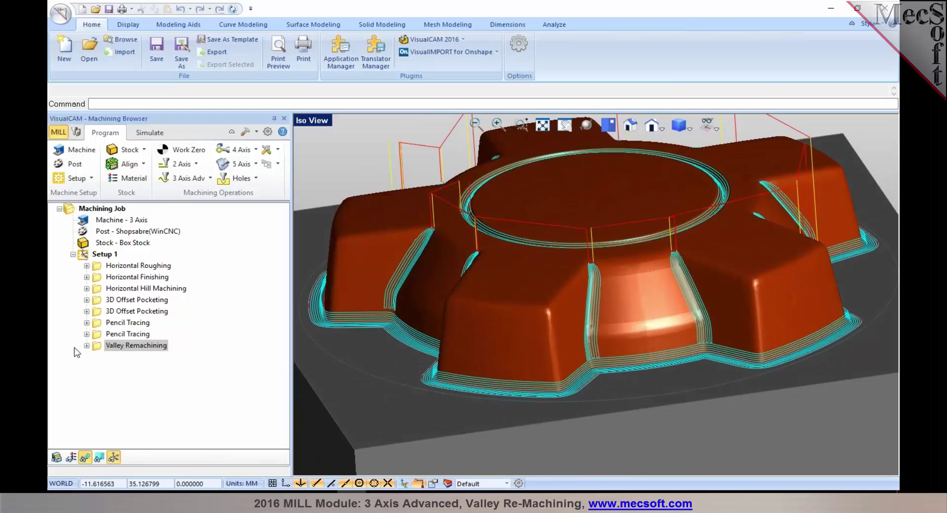
{"action": "double_click", "coordinate": [96, 346]}
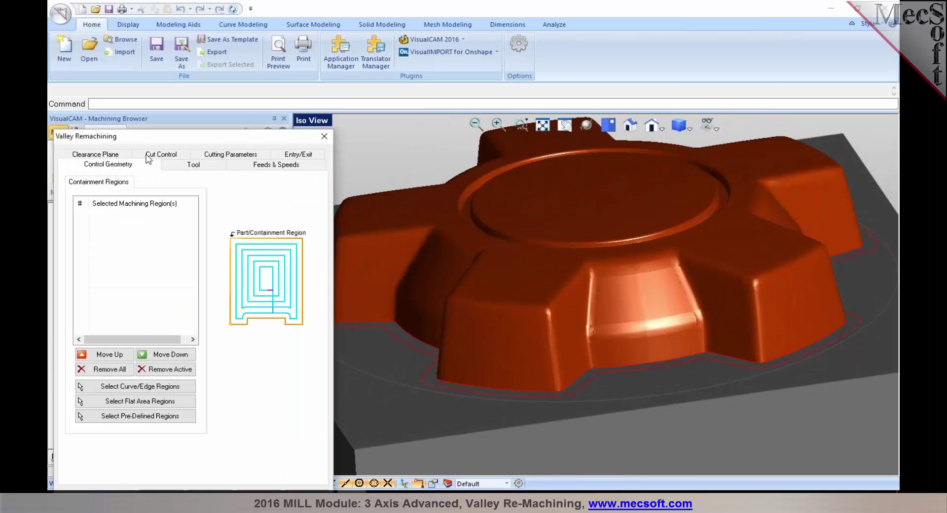
{"action": "left_click", "coordinate": [169, 155]}
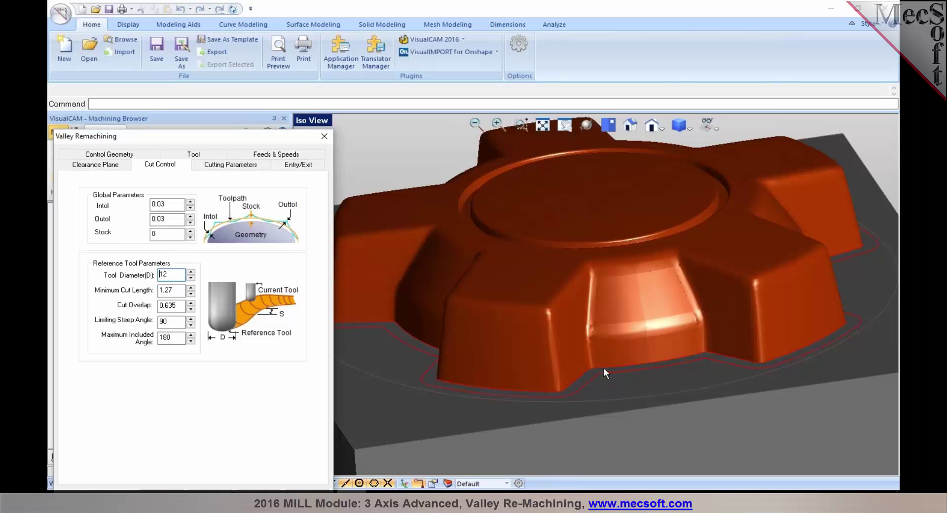
{"action": "left_click_drag", "start_coordinate": [262, 146], "coordinate": [274, 107]}
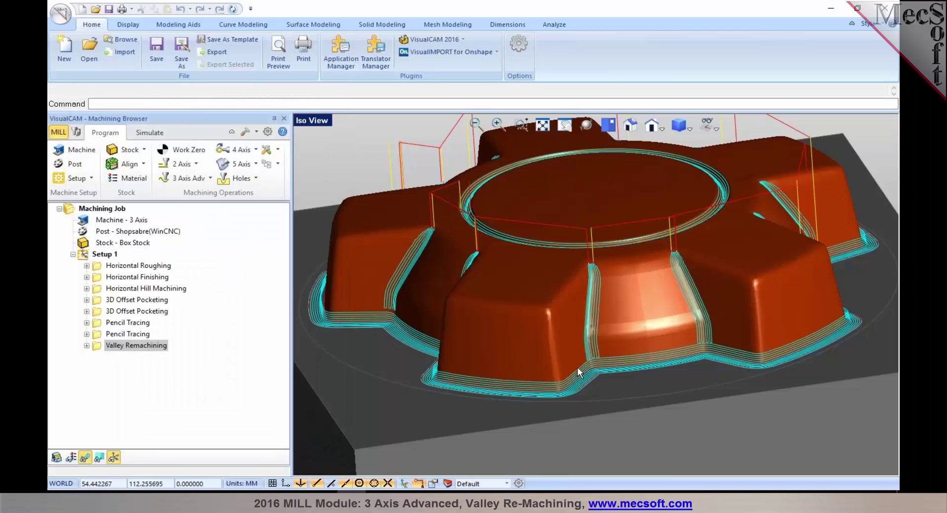
- Zoom and orbit around the gear knob to inspect the finished valley toolpath
{"action": "scroll", "coordinate": [600, 373], "scroll_direction": "up", "scroll_amount": 3}
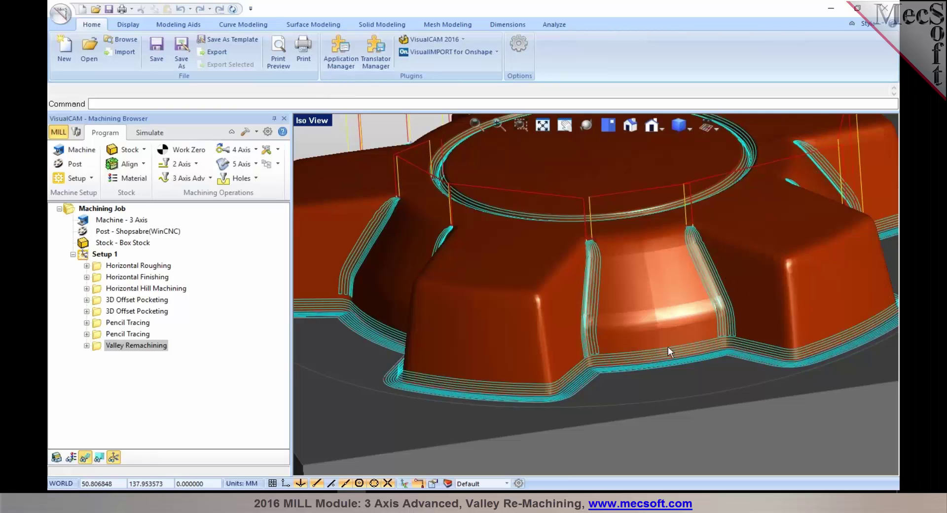
{"action": "mouse_move", "coordinate": [603, 335]}
{"action": "right_mouse_down"}
{"action": "mouse_move", "coordinate": [614, 340]}
{"action": "mouse_move", "coordinate": [566, 327]}
{"action": "mouse_move", "coordinate": [584, 256]}
{"action": "mouse_move", "coordinate": [575, 327]}
{"action": "mouse_move", "coordinate": [595, 328]}
{"action": "right_mouse_up"}
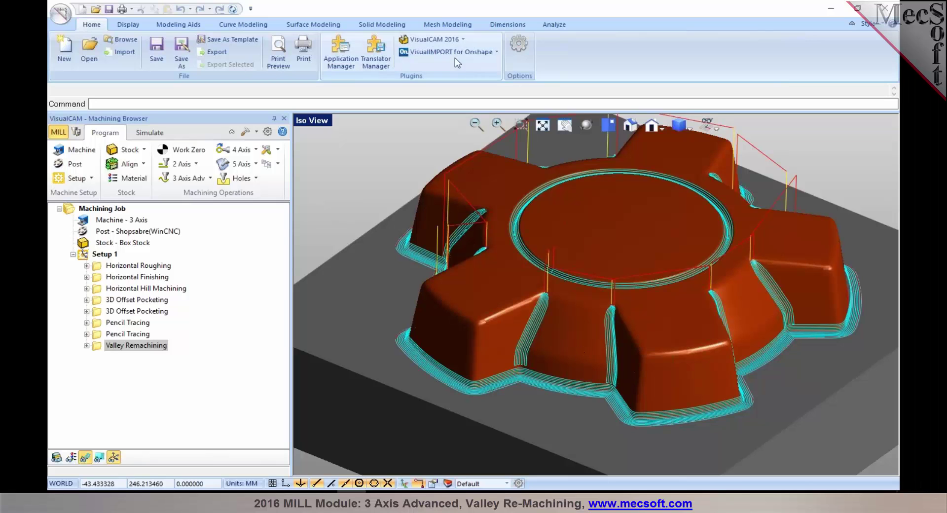
- Reopen Valley Remachining on the Cut Control tab showing the 12 mm reference tool diameter
{"action": "left_click", "coordinate": [96, 348]}
{"action": "double_click", "coordinate": [95, 349]}
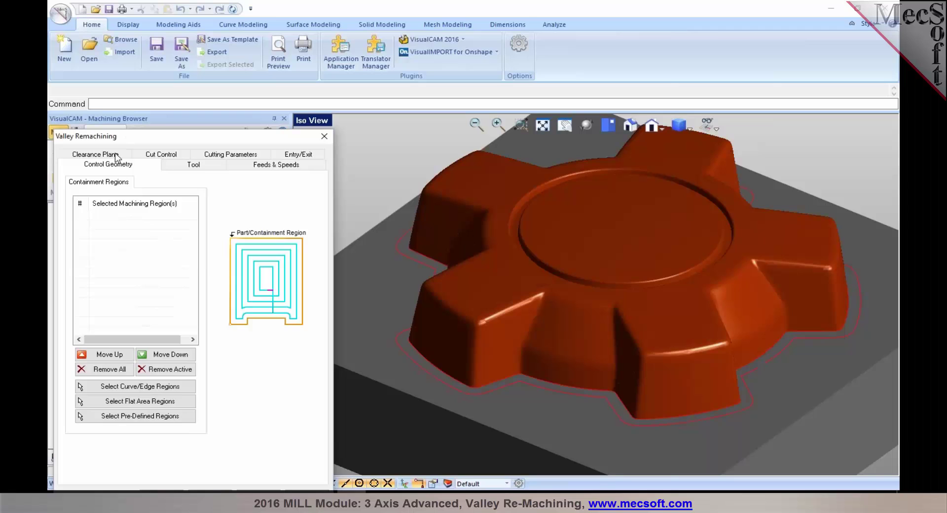
{"action": "left_click", "coordinate": [151, 155]}
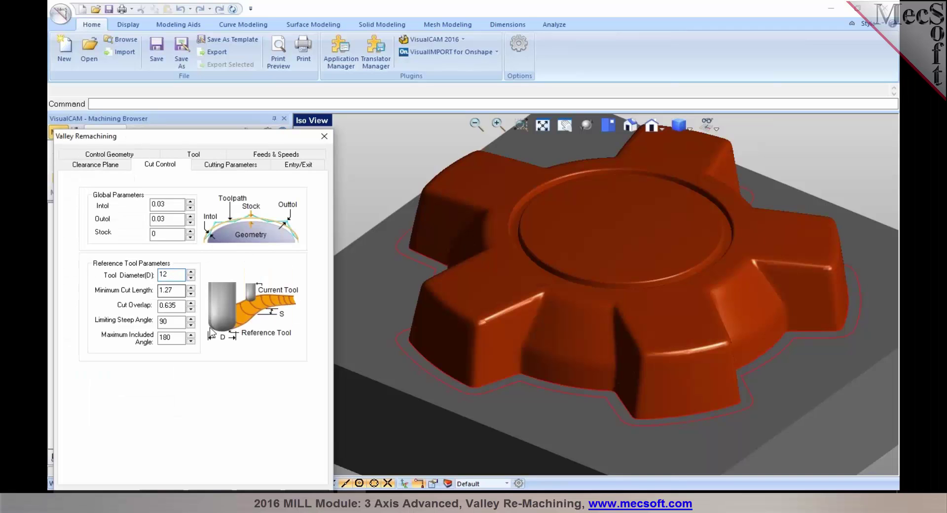